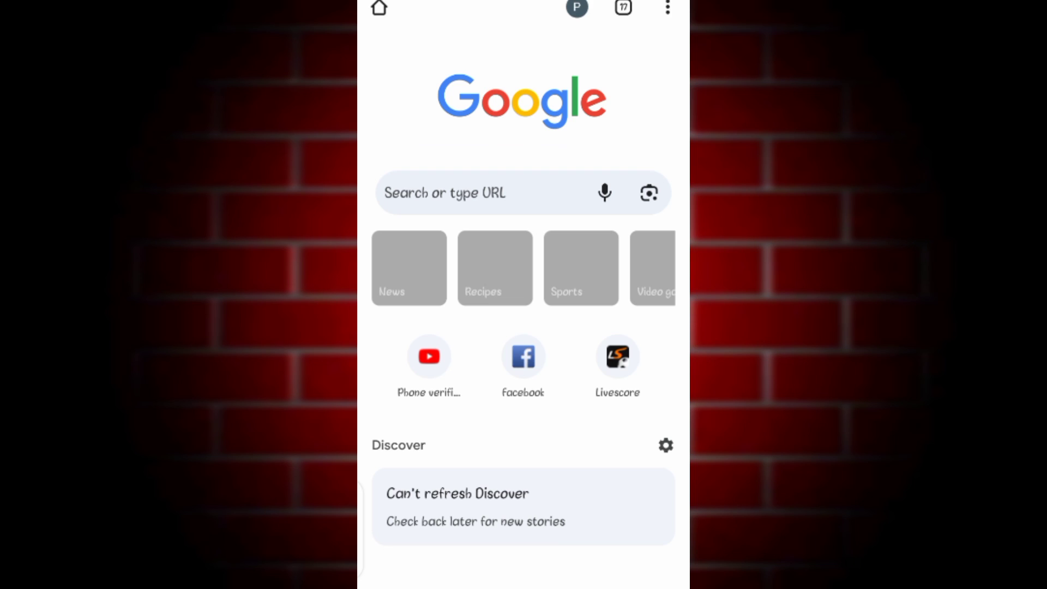
{"action": "scroll", "coordinate": [523, 294], "scroll_direction": "down", "scroll_amount": 1}
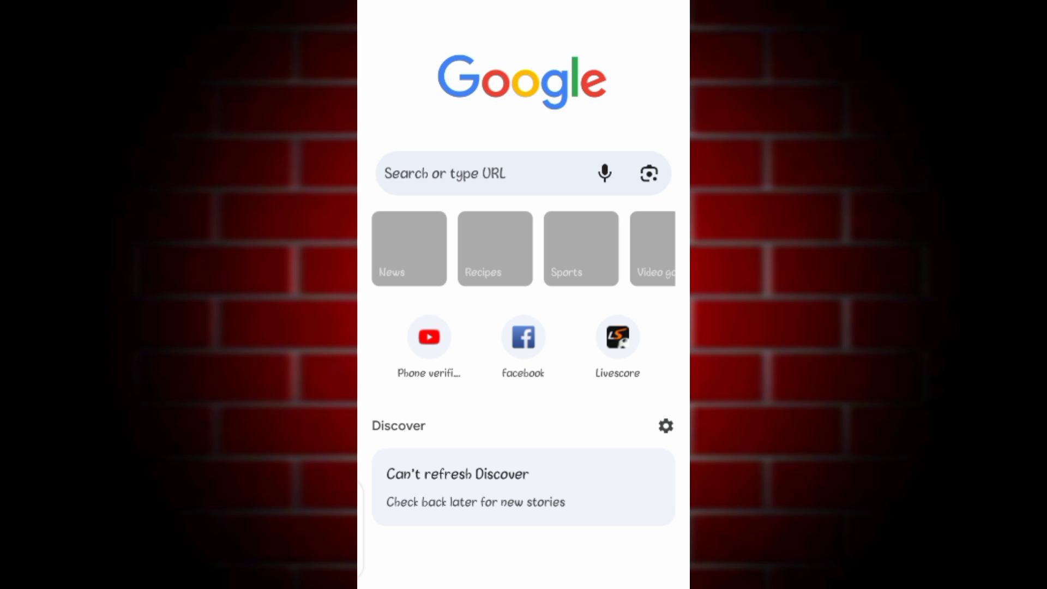
Search 'google voice' from the Chrome address bar and open the Google Voice site result
{"action": "left_click", "coordinate": [523, 173]}
{"action": "type", "text": "g"}
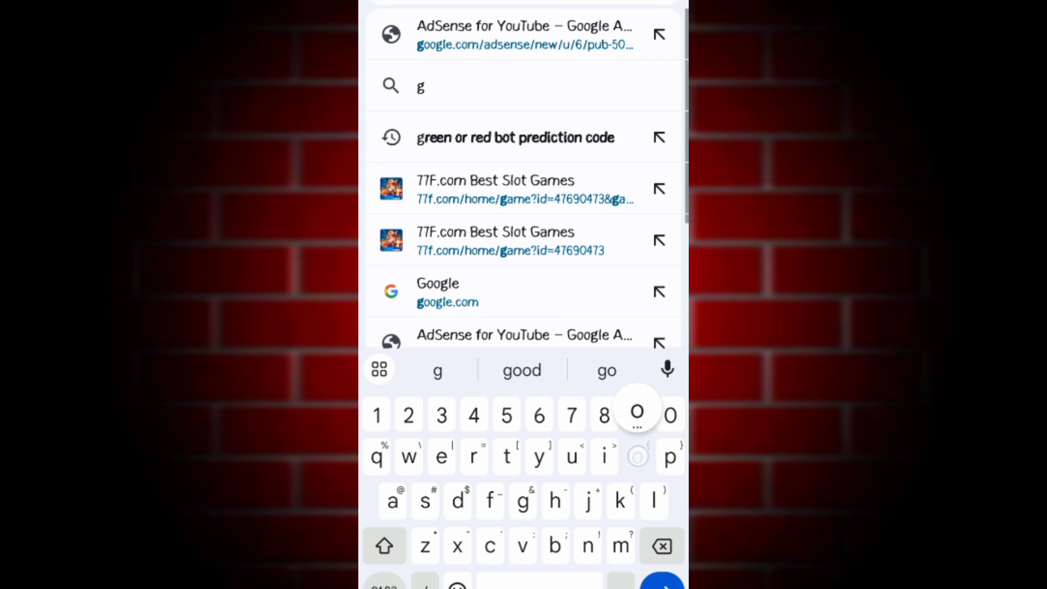
{"action": "type", "text": "oog"}
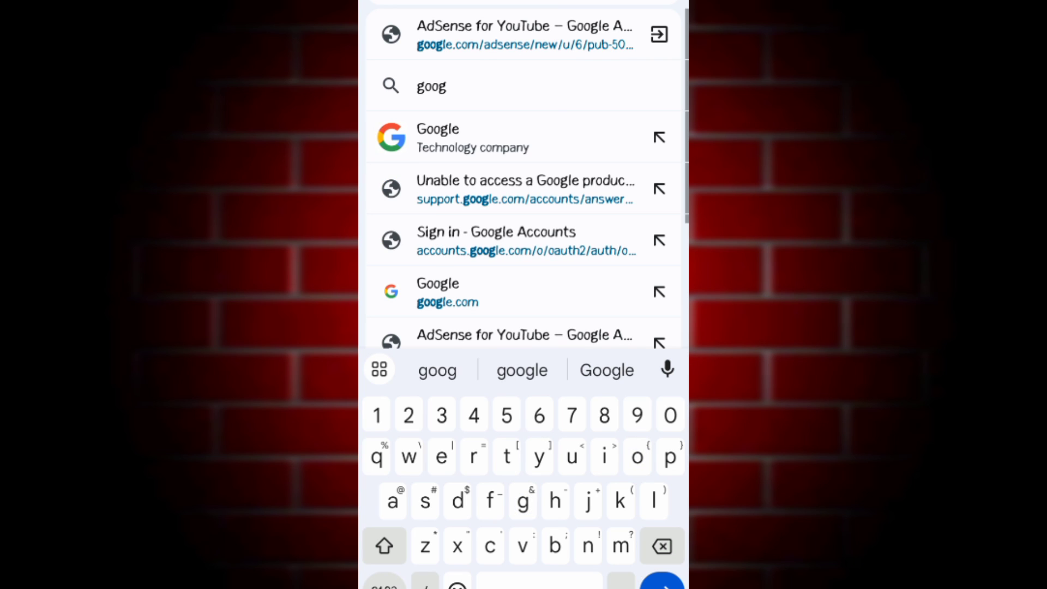
{"action": "left_click", "coordinate": [606, 369]}
{"action": "key", "text": "Return"}
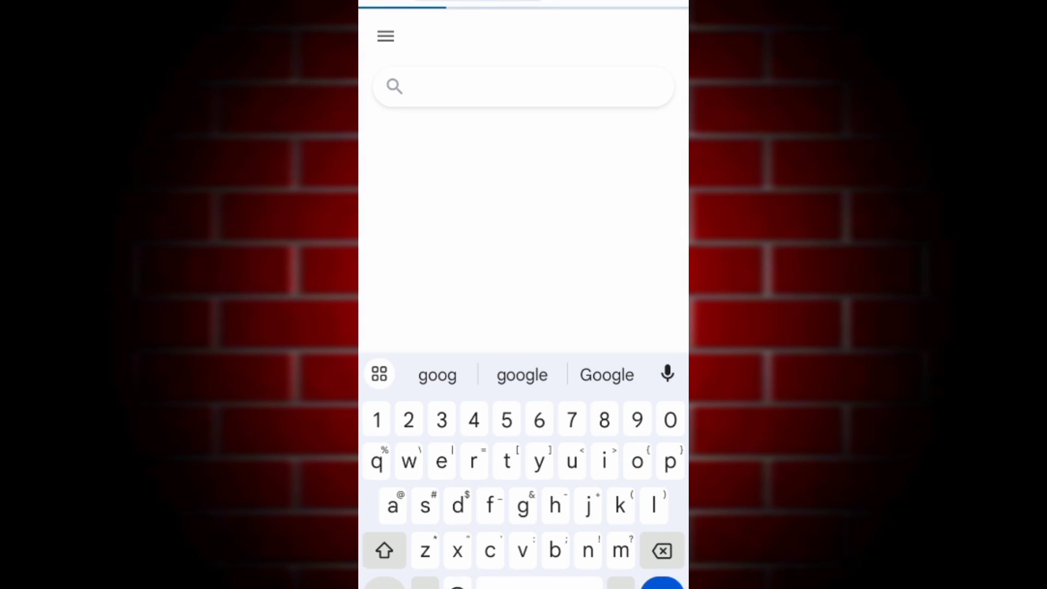
{"action": "left_click", "coordinate": [448, 198]}
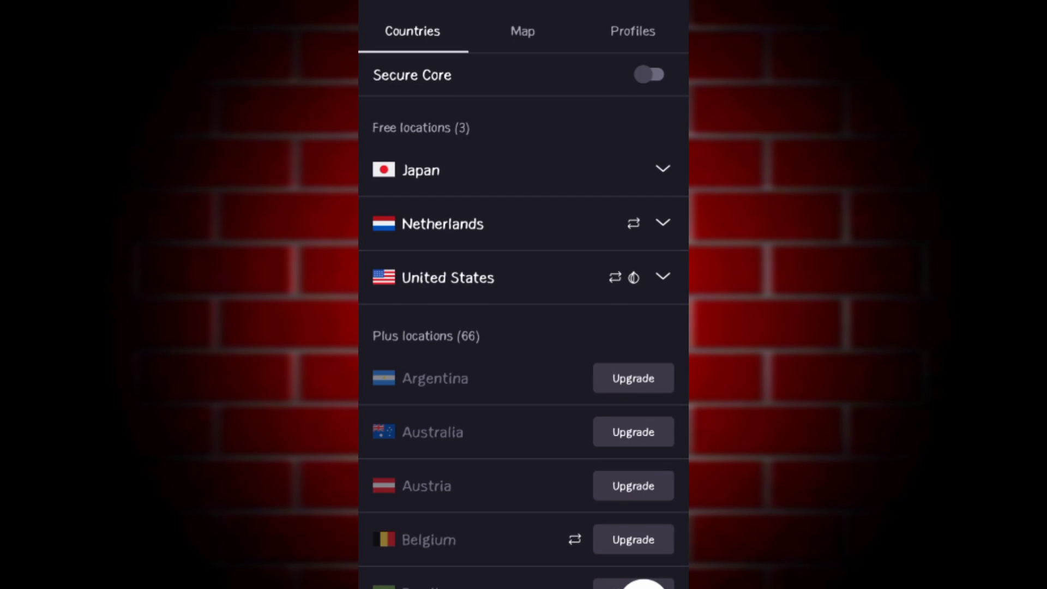
Connect Proton VPN to the fastest United States server and switch device Location off
{"action": "left_click", "coordinate": [535, 277]}
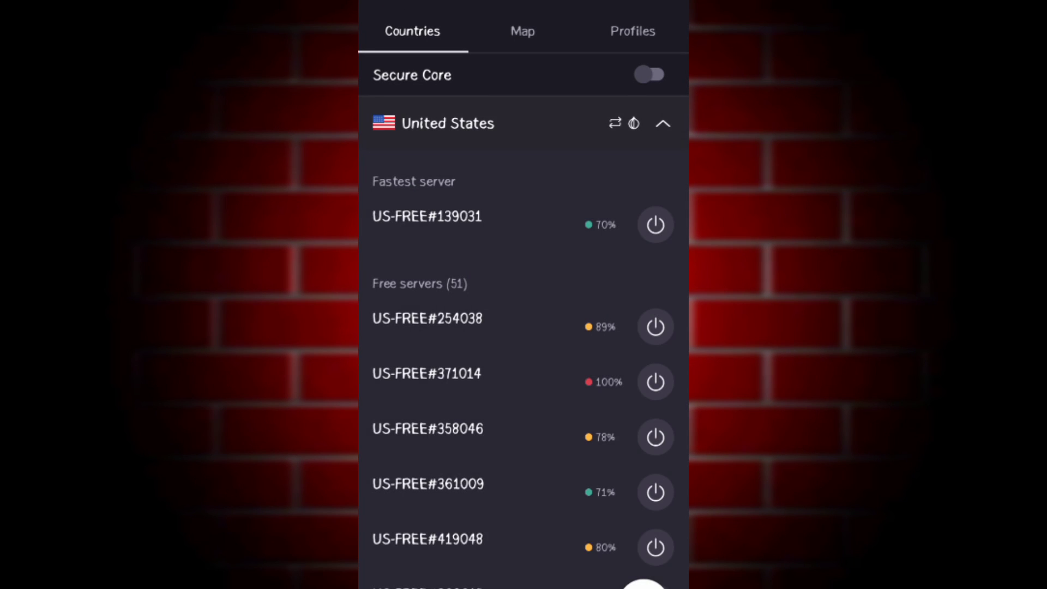
{"action": "left_click", "coordinate": [655, 224]}
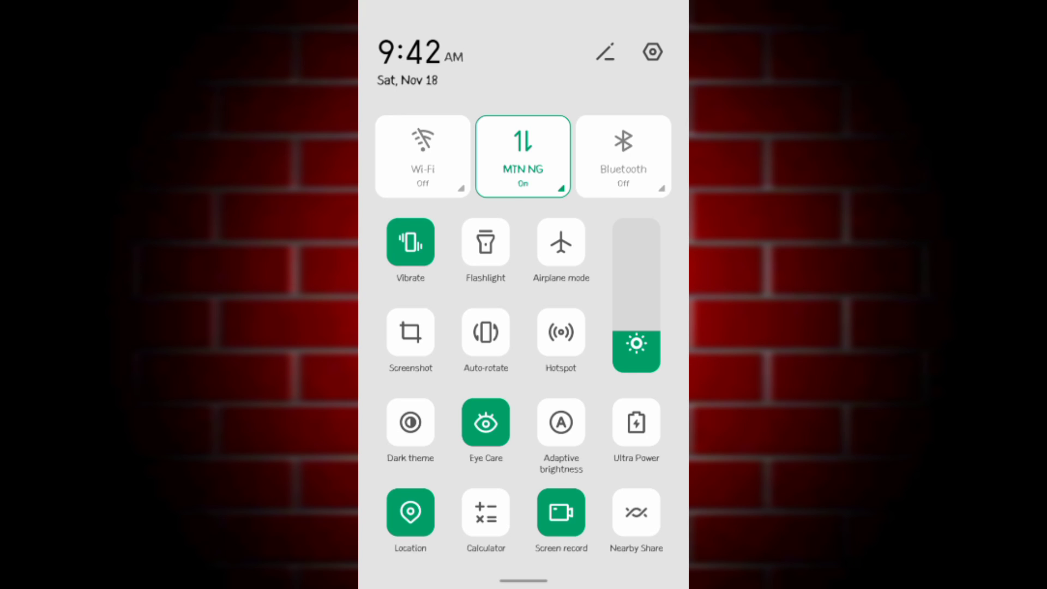
{"action": "left_click", "coordinate": [411, 509]}
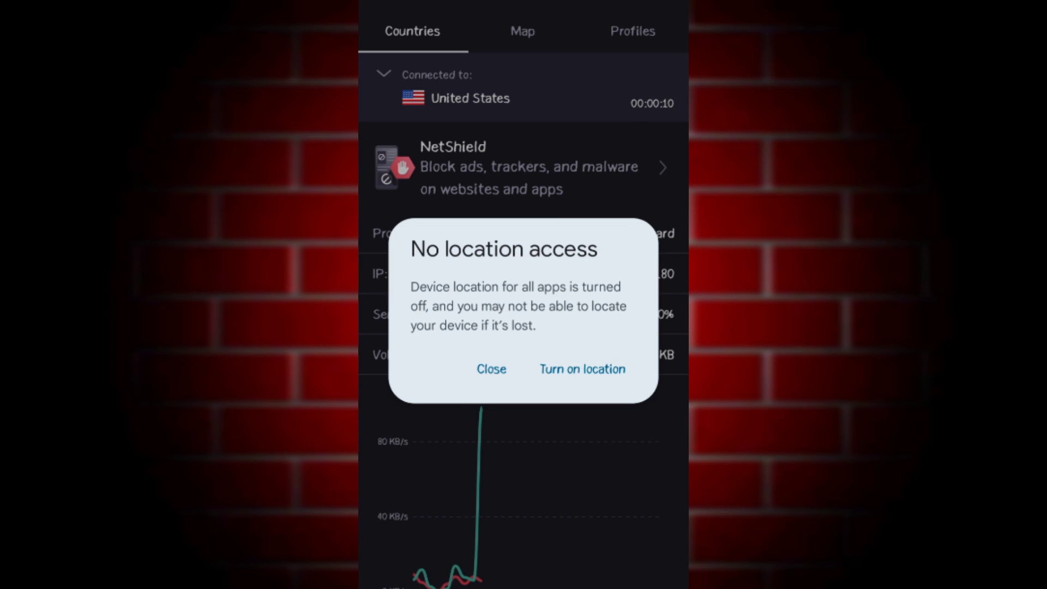
{"action": "left_click", "coordinate": [491, 369]}
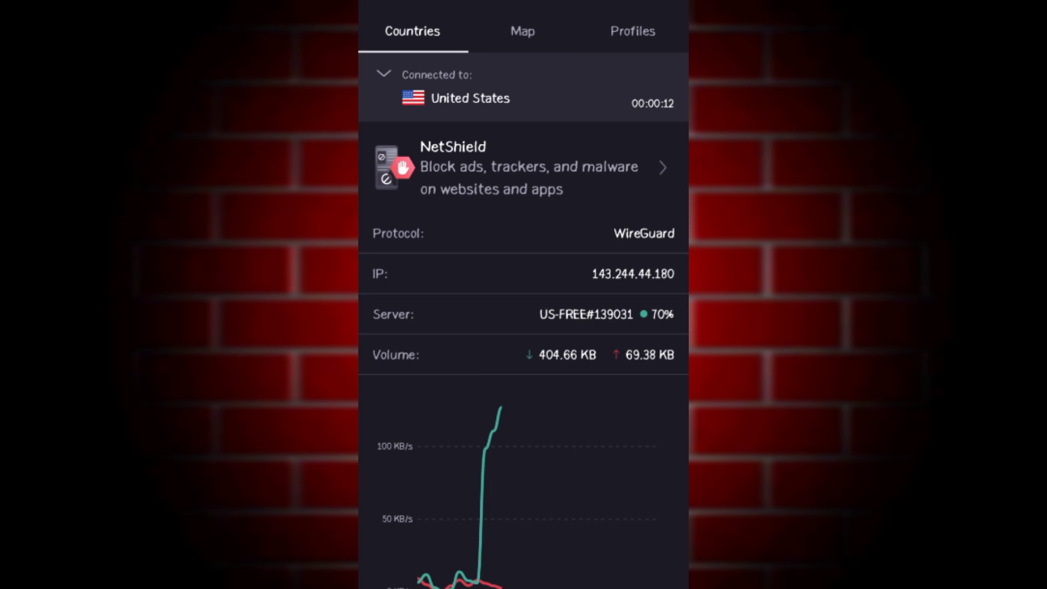
Return to the Google Voice page in Chrome via the recent apps overview
{"action": "left_click_drag", "start_coordinate": [523, 585], "coordinate": [523, 344]}
{"action": "left_click", "coordinate": [569, 400]}
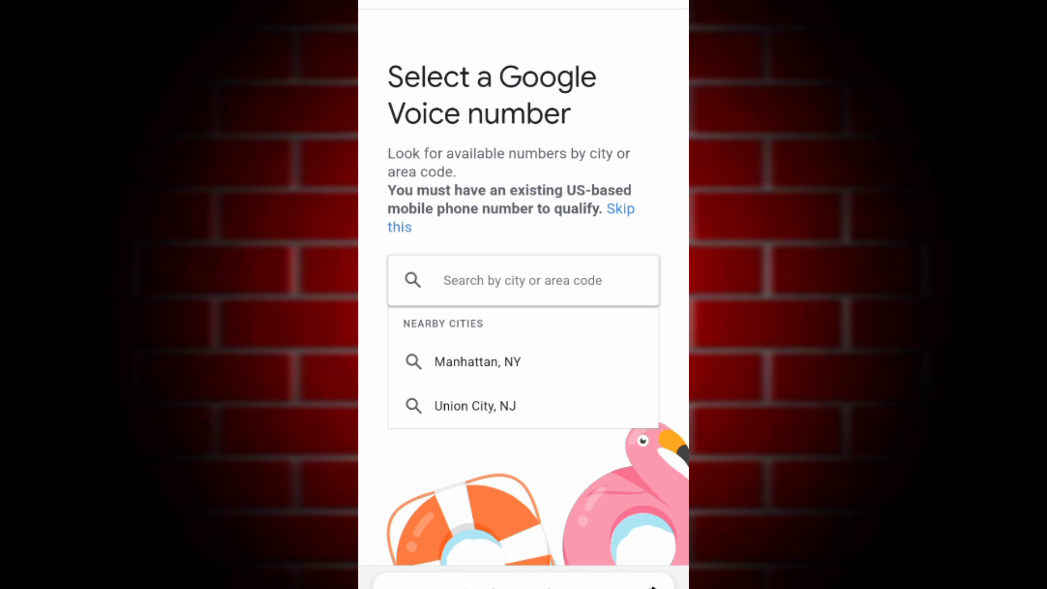
{"action": "scroll", "coordinate": [573, 472], "scroll_direction": "down", "scroll_amount": 2}
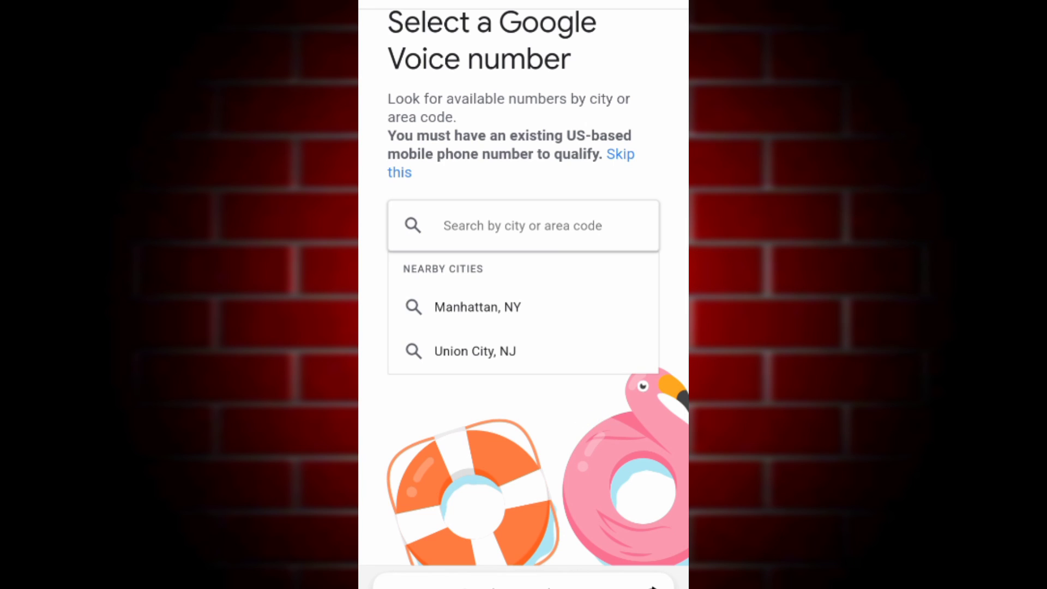
{"action": "left_click", "coordinate": [574, 356]}
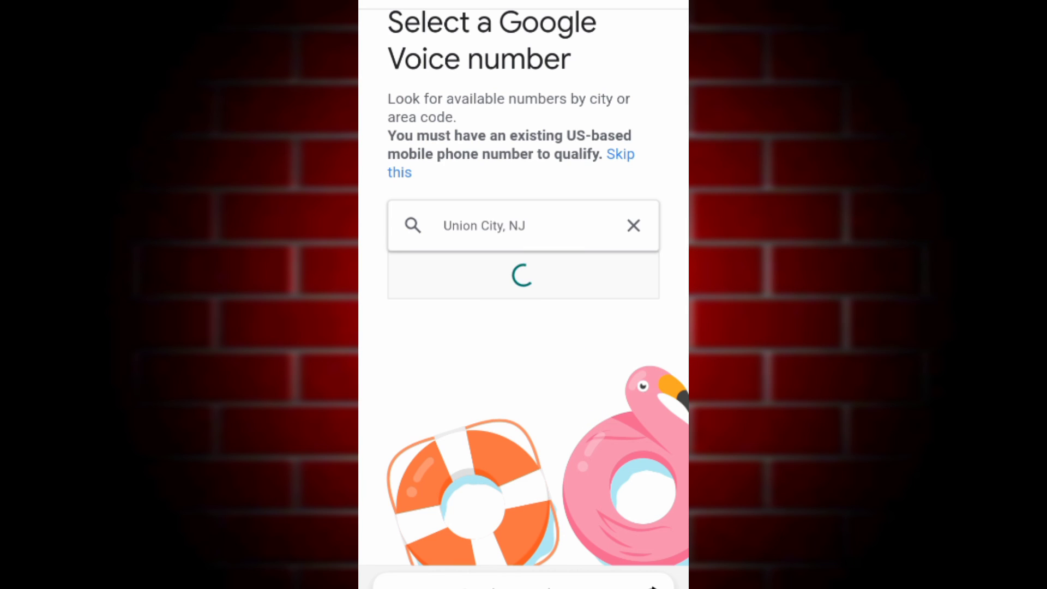
{"action": "left_click_drag", "start_coordinate": [416, 350], "coordinate": [409, 224]}
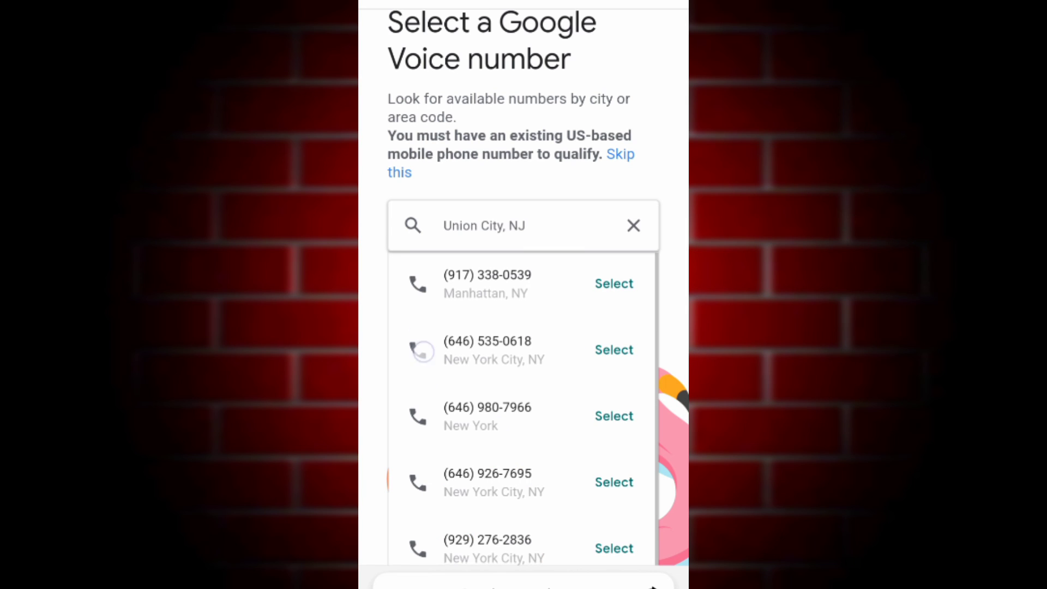
{"action": "left_click", "coordinate": [584, 417]}
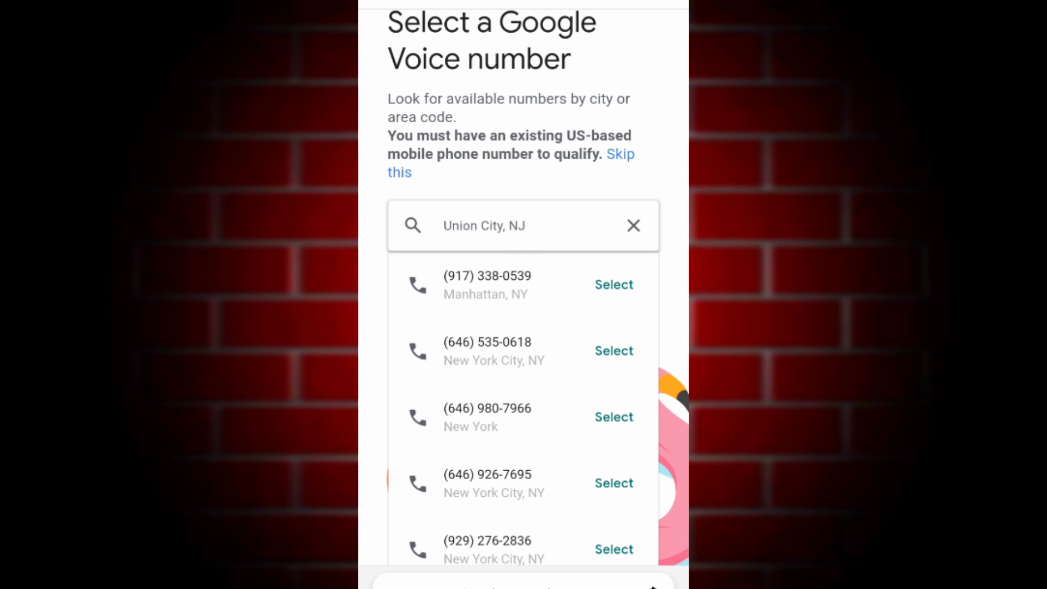
{"action": "left_click", "coordinate": [613, 350]}
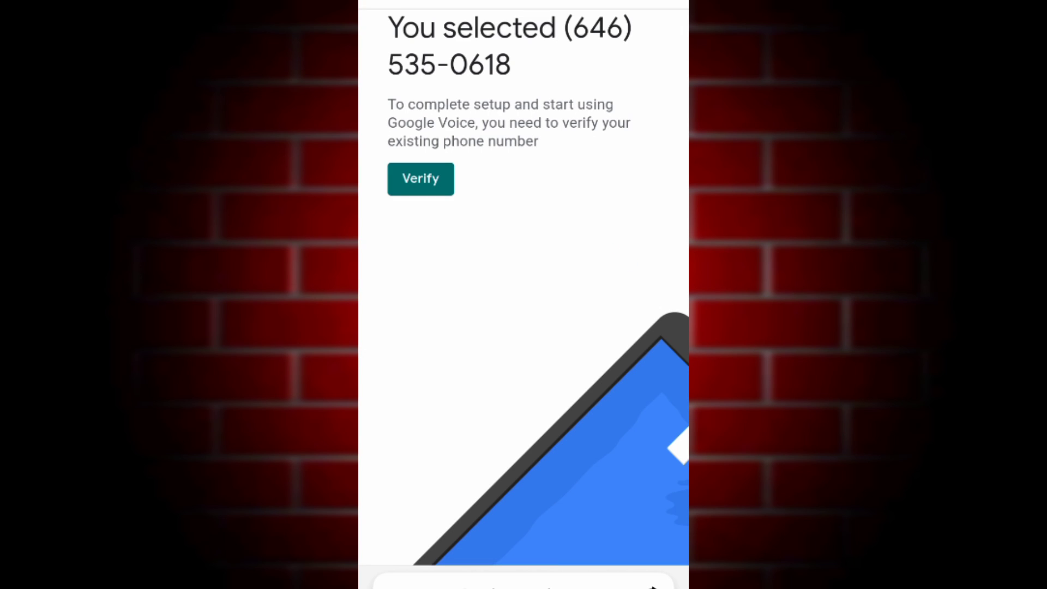
Start verifying an existing phone number and hide the on-screen keyboard
{"action": "left_click", "coordinate": [421, 179]}
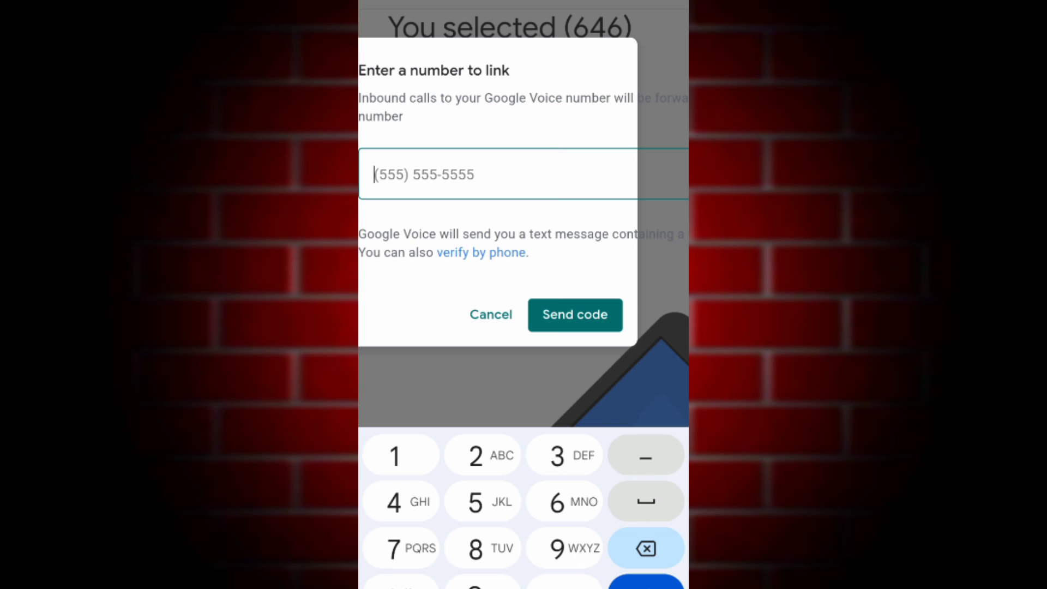
{"action": "key", "text": "Escape"}
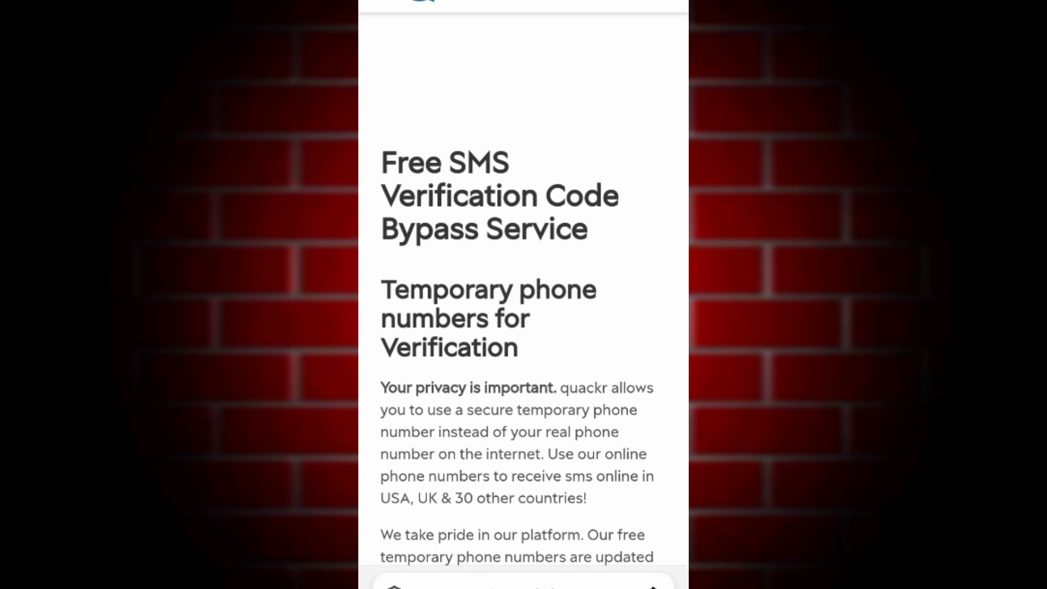
{"action": "scroll", "coordinate": [588, 406], "scroll_direction": "down", "scroll_amount": 3}
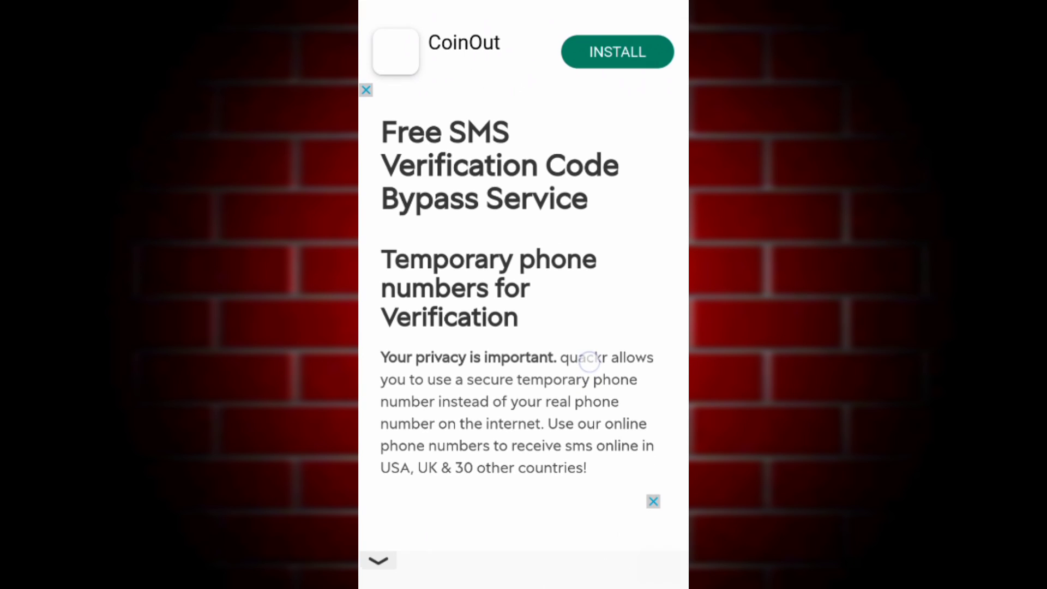
{"action": "scroll", "coordinate": [627, 320], "scroll_direction": "down", "scroll_amount": 5}
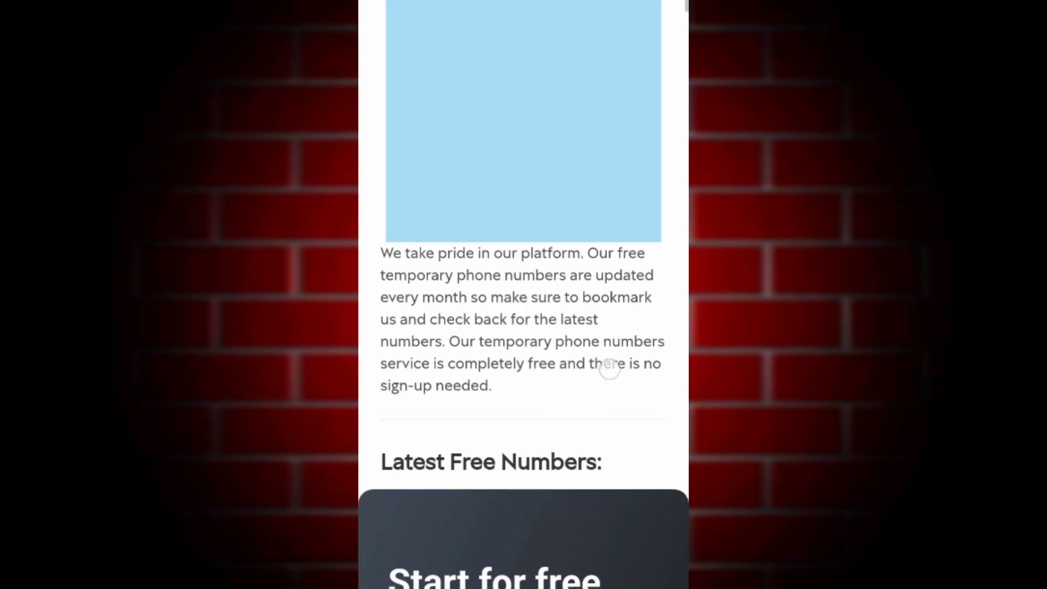
{"action": "scroll", "coordinate": [611, 369], "scroll_direction": "down", "scroll_amount": 5}
{"action": "scroll", "coordinate": [607, 393], "scroll_direction": "down", "scroll_amount": 4}
{"action": "scroll", "coordinate": [625, 334], "scroll_direction": "down", "scroll_amount": 3}
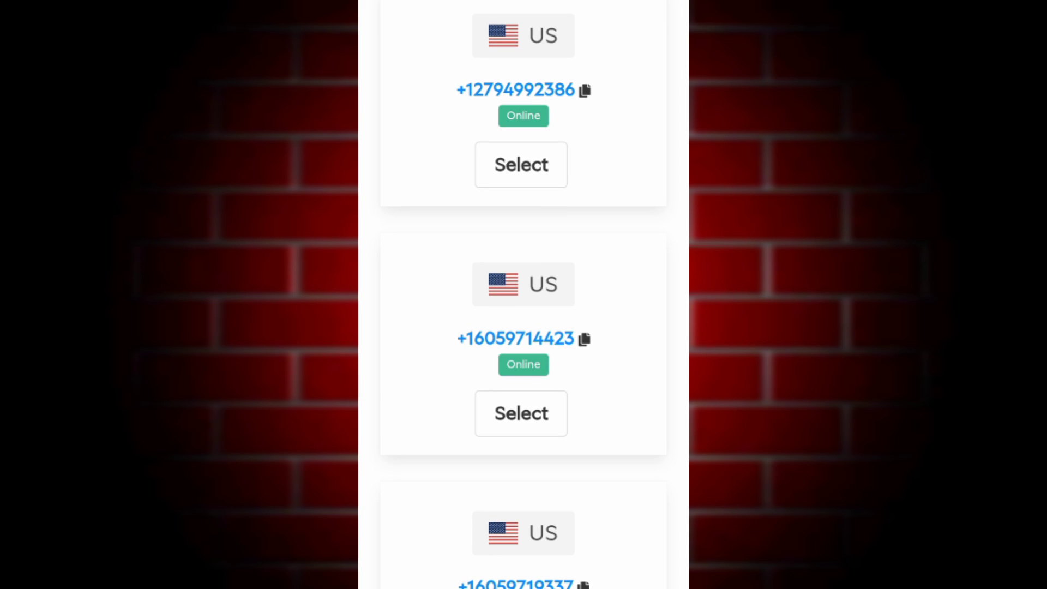
{"action": "scroll", "coordinate": [613, 411], "scroll_direction": "down", "scroll_amount": 2}
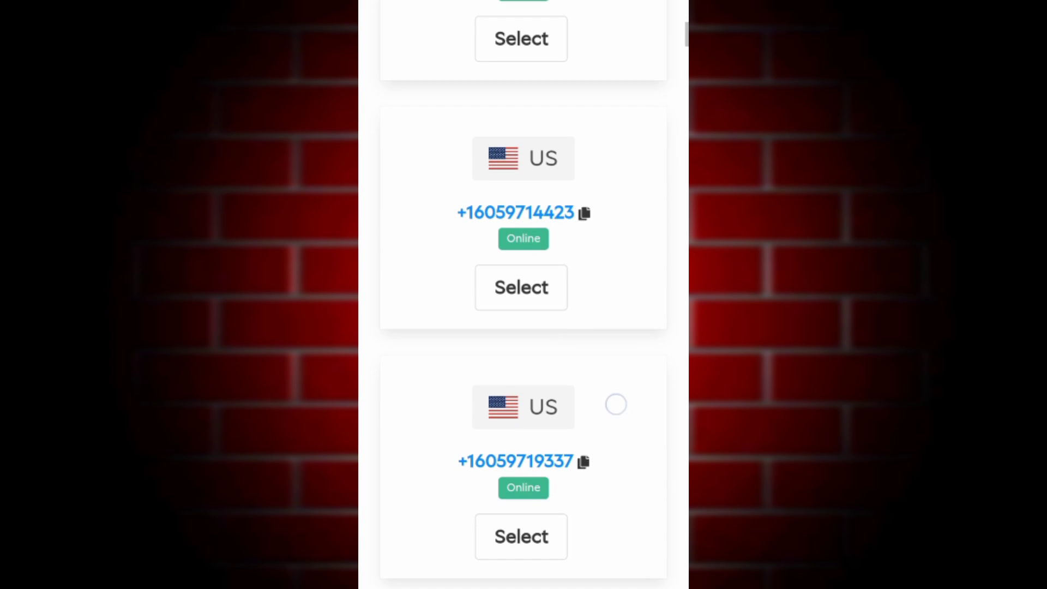
{"action": "scroll", "coordinate": [617, 402], "scroll_direction": "down", "scroll_amount": 4}
{"action": "scroll", "coordinate": [614, 385], "scroll_direction": "down", "scroll_amount": 4}
{"action": "scroll", "coordinate": [611, 402], "scroll_direction": "up", "scroll_amount": 2}
{"action": "scroll", "coordinate": [645, 477], "scroll_direction": "up", "scroll_amount": 2}
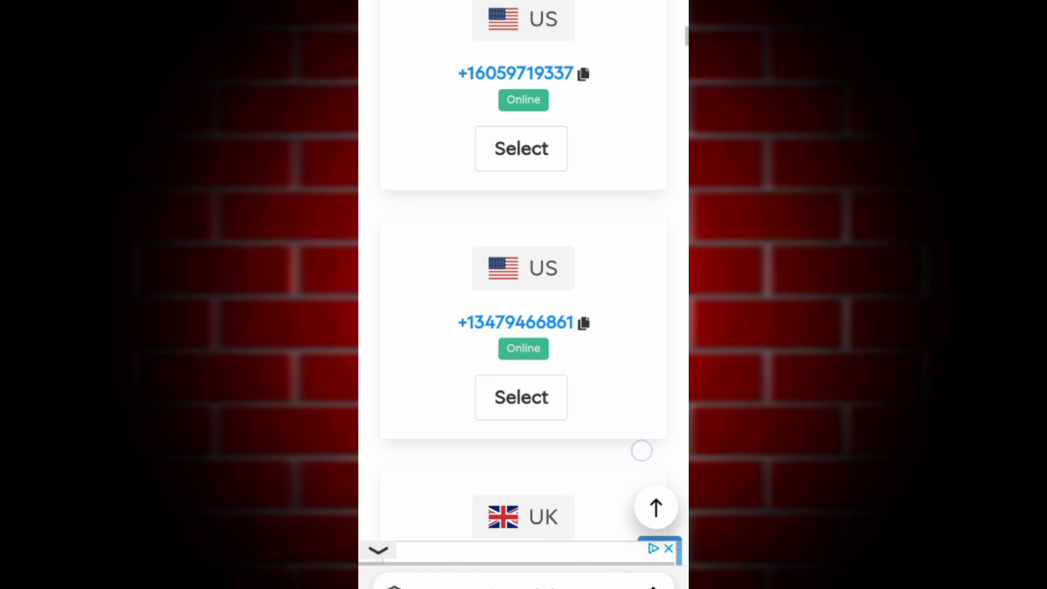
{"action": "left_click", "coordinate": [584, 346]}
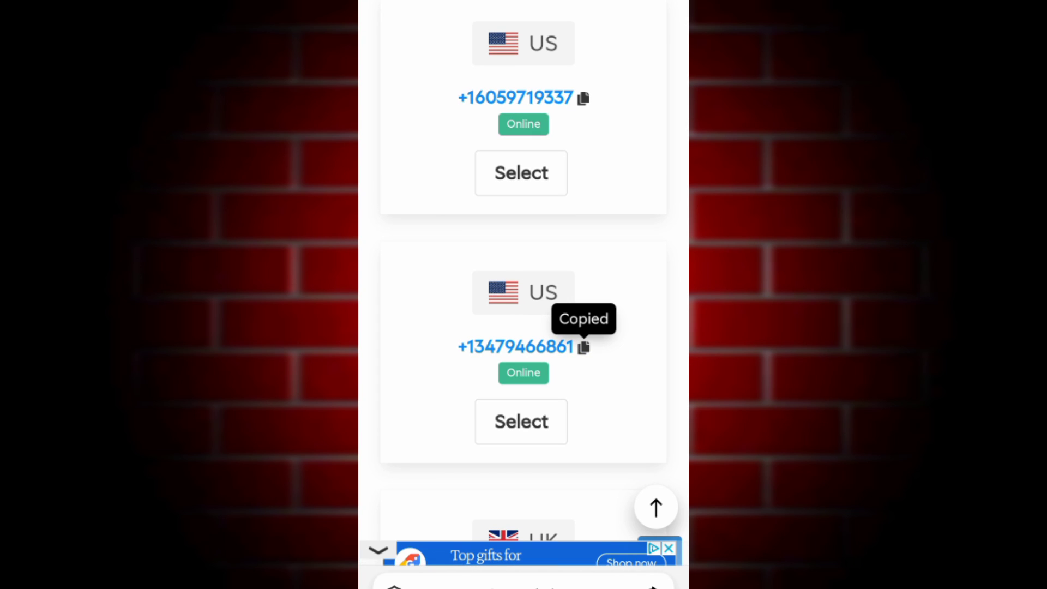
{"action": "scroll", "coordinate": [603, 369], "scroll_direction": "up", "scroll_amount": 1}
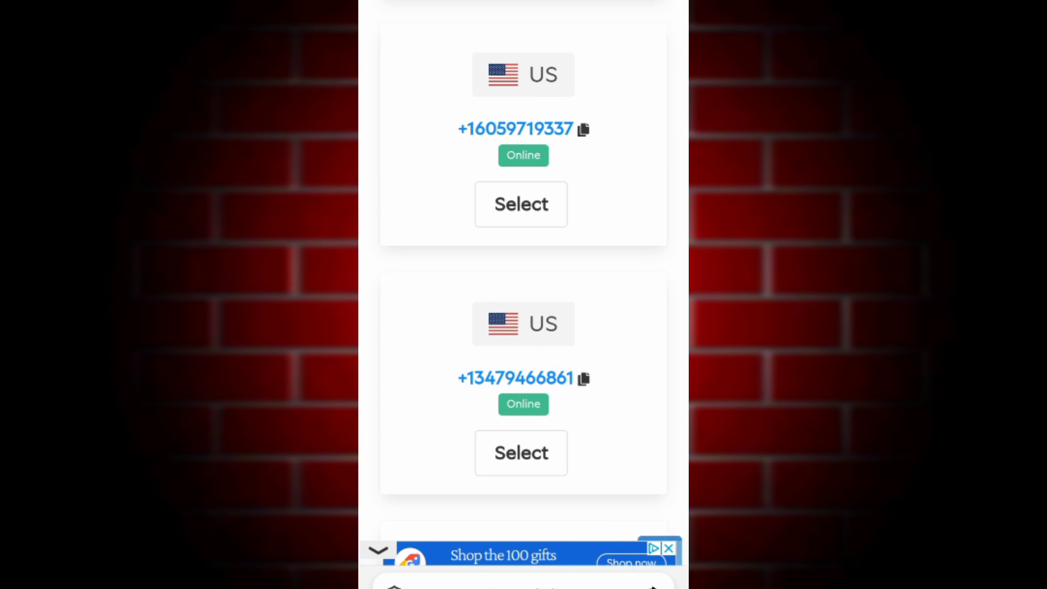
{"action": "left_click", "coordinate": [556, 472]}
{"action": "left_click", "coordinate": [400, 244]}
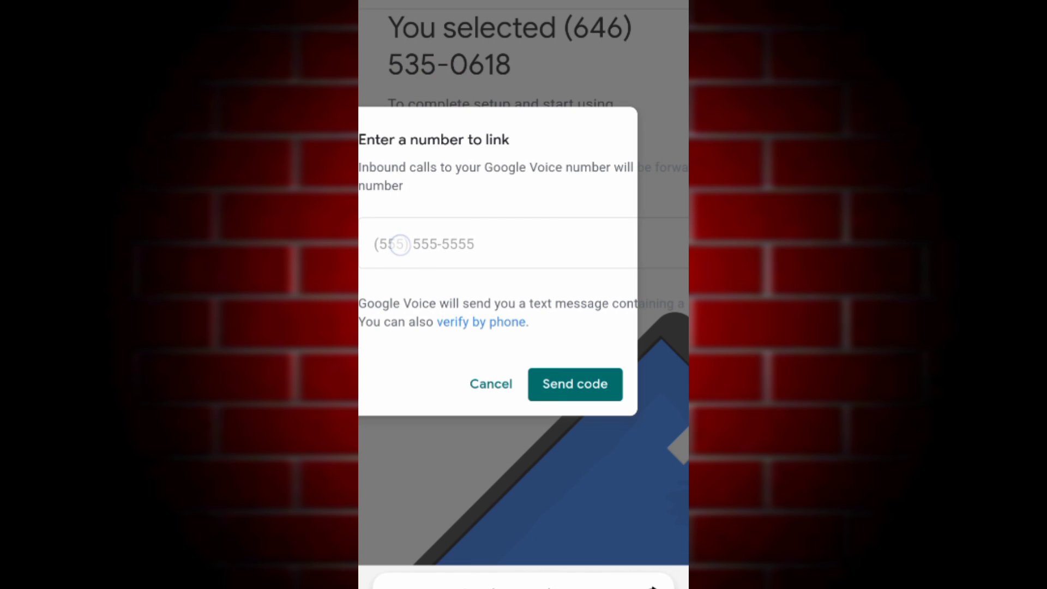
{"action": "left_click", "coordinate": [407, 204]}
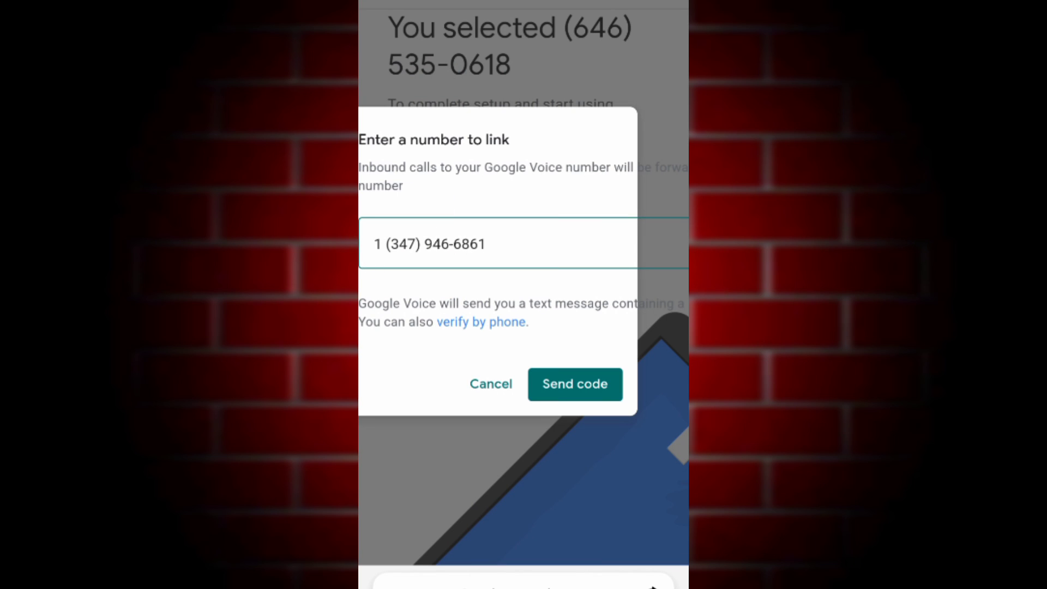
{"action": "left_click", "coordinate": [575, 384]}
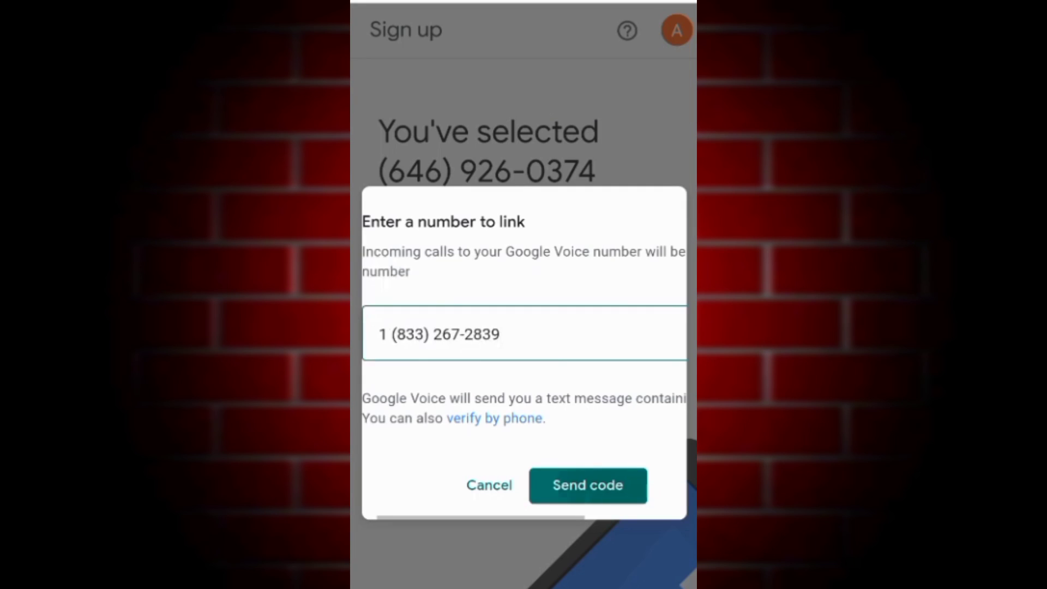
{"action": "left_click", "coordinate": [587, 485]}
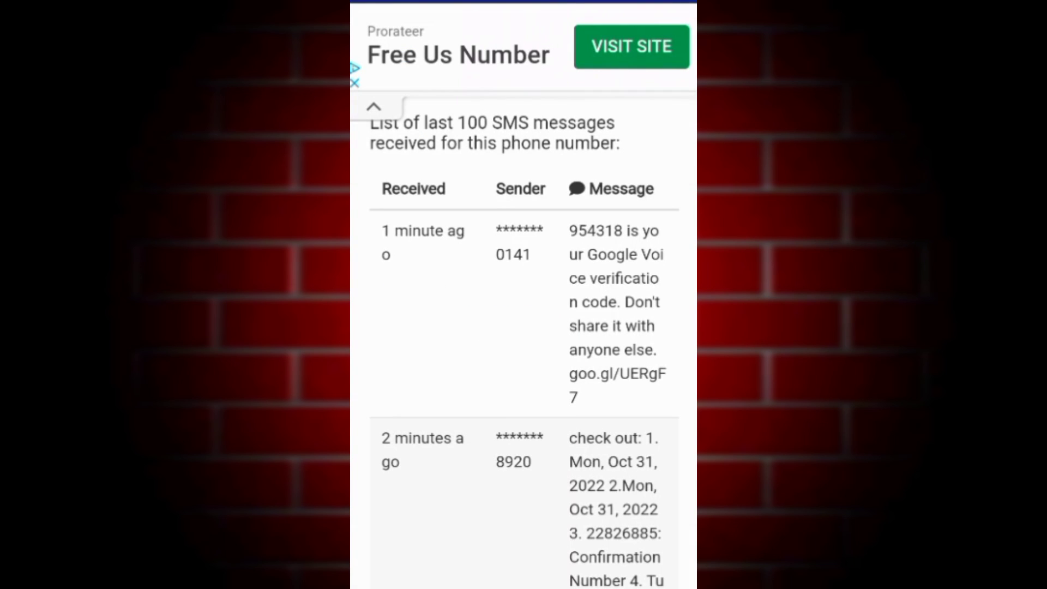
{"action": "left_click", "coordinate": [596, 232]}
{"action": "left_click", "coordinate": [460, 190]}
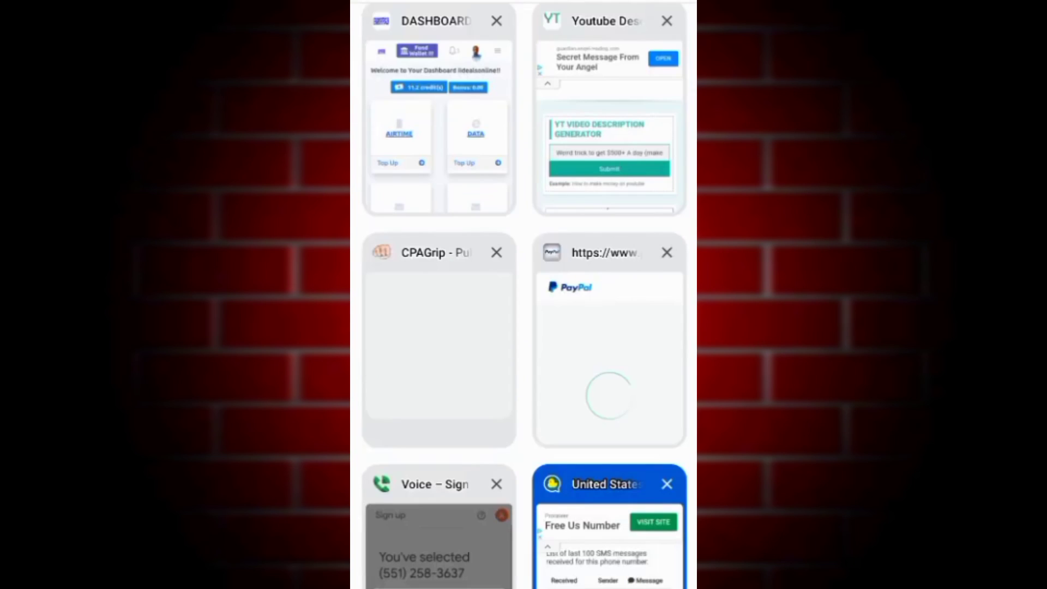
{"action": "left_click", "coordinate": [439, 540]}
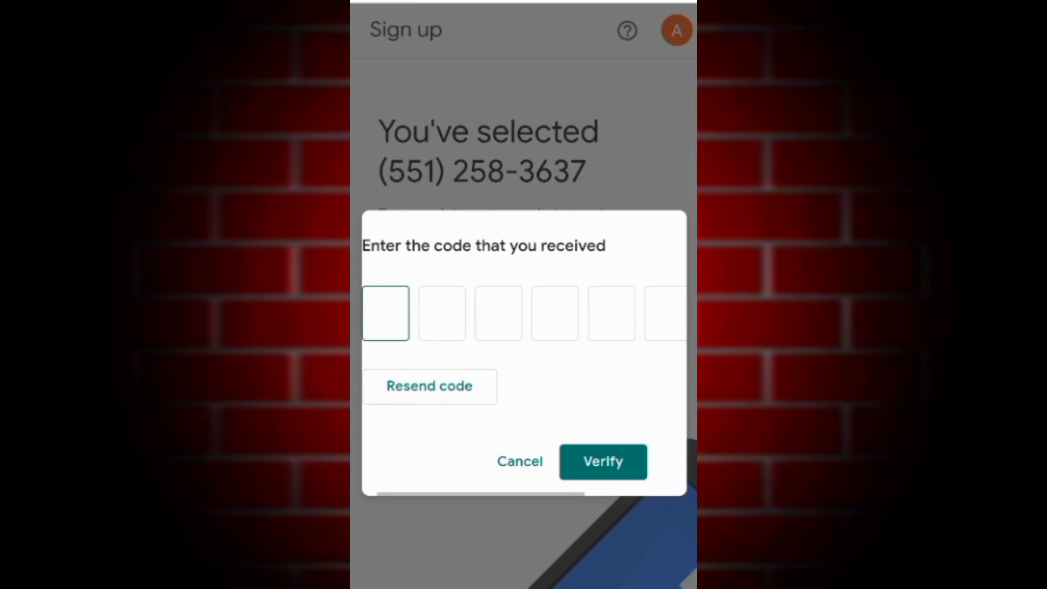
{"action": "left_click", "coordinate": [385, 313]}
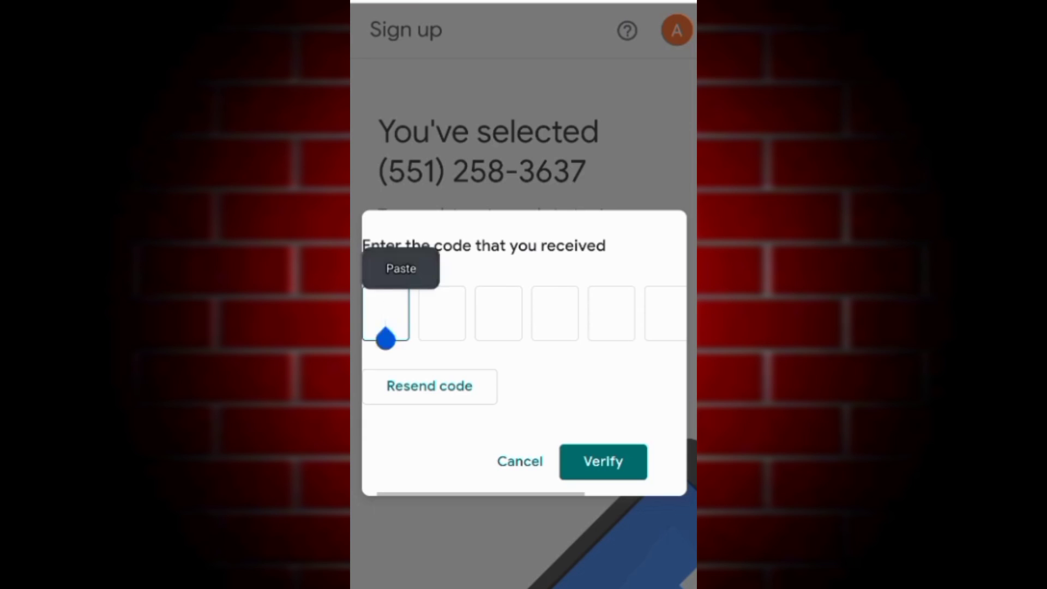
{"action": "left_click", "coordinate": [385, 314]}
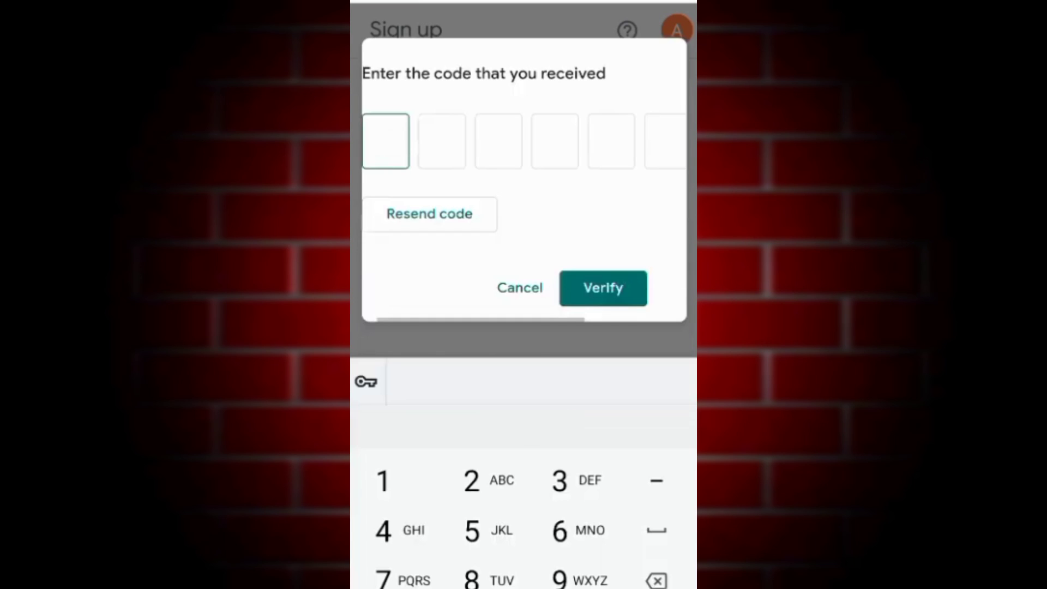
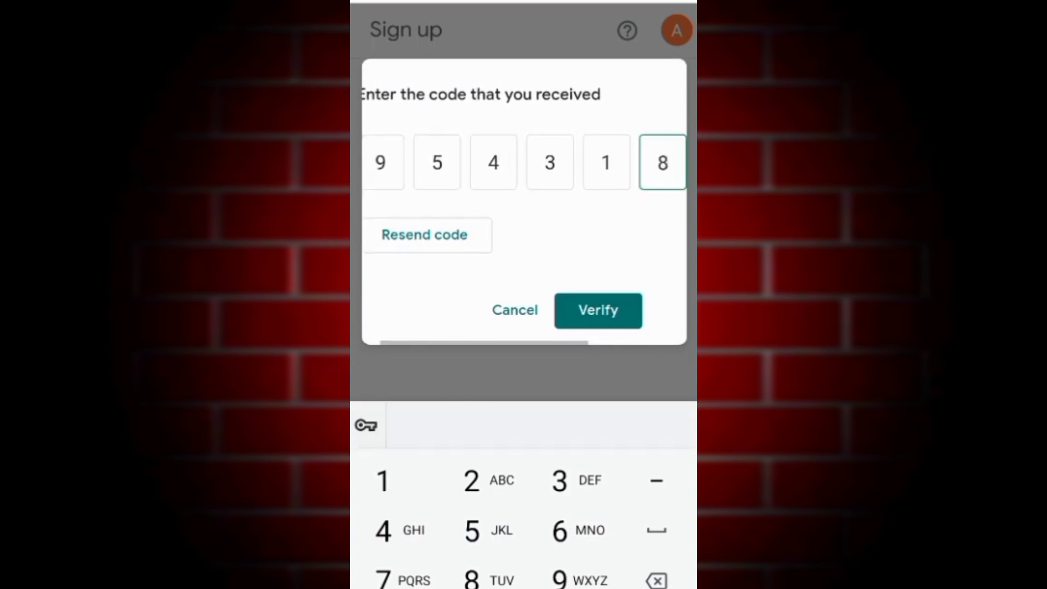
{"action": "left_click", "coordinate": [597, 309]}
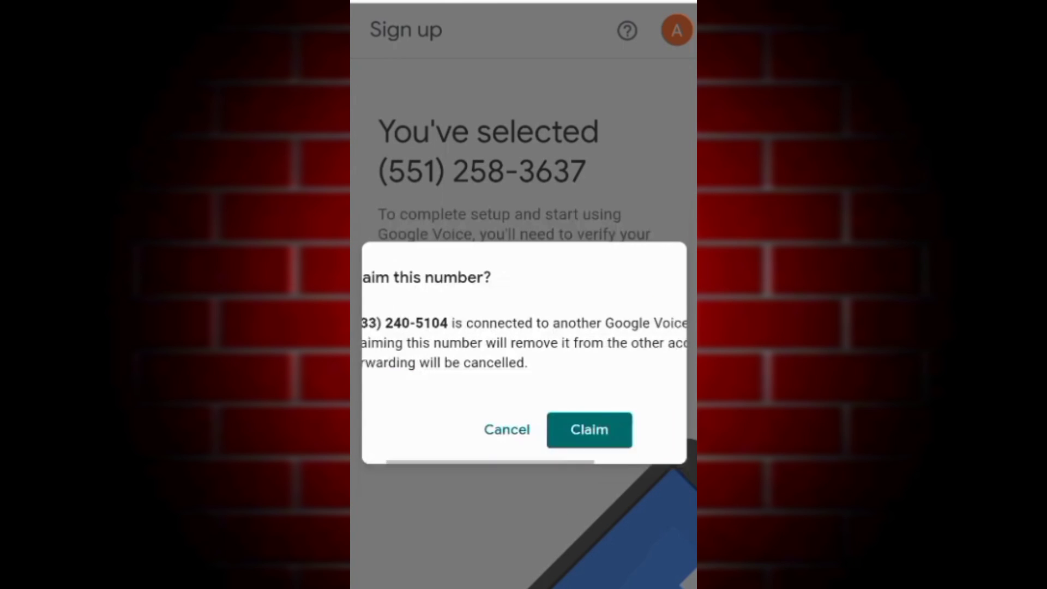
{"action": "scroll", "coordinate": [524, 352], "scroll_direction": "right", "scroll_amount": 2}
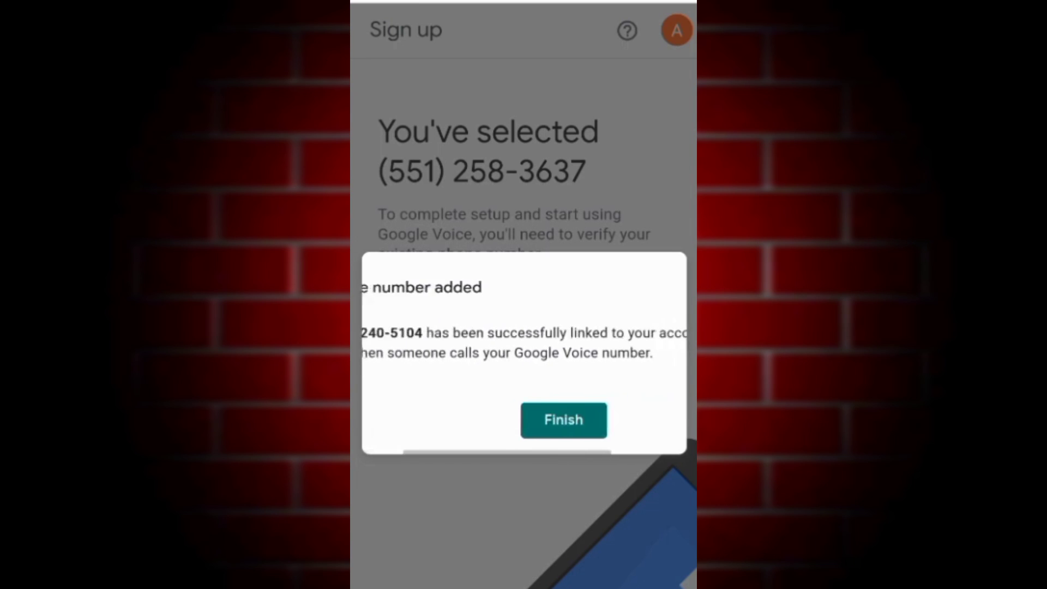
{"action": "scroll", "coordinate": [524, 352], "scroll_direction": "right", "scroll_amount": 3}
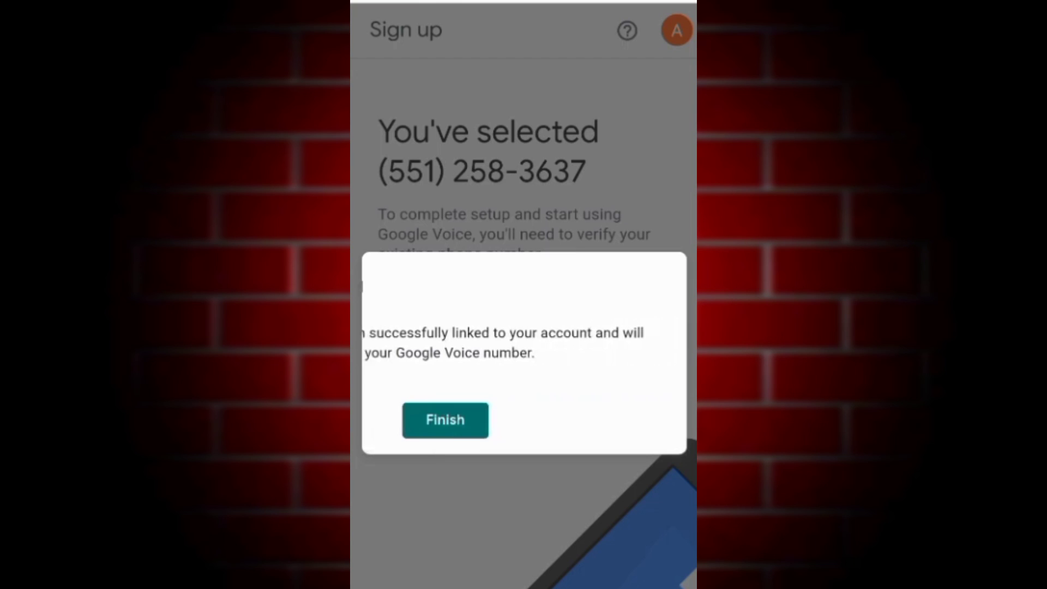
{"action": "scroll", "coordinate": [524, 352], "scroll_direction": "left", "scroll_amount": 3}
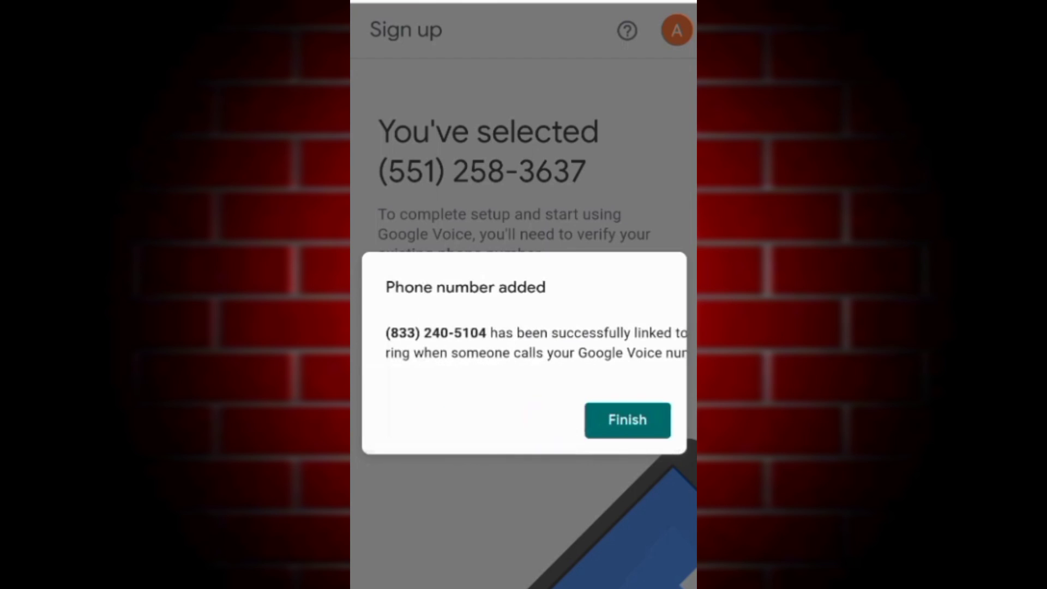
{"action": "scroll", "coordinate": [524, 352], "scroll_direction": "right", "scroll_amount": 2}
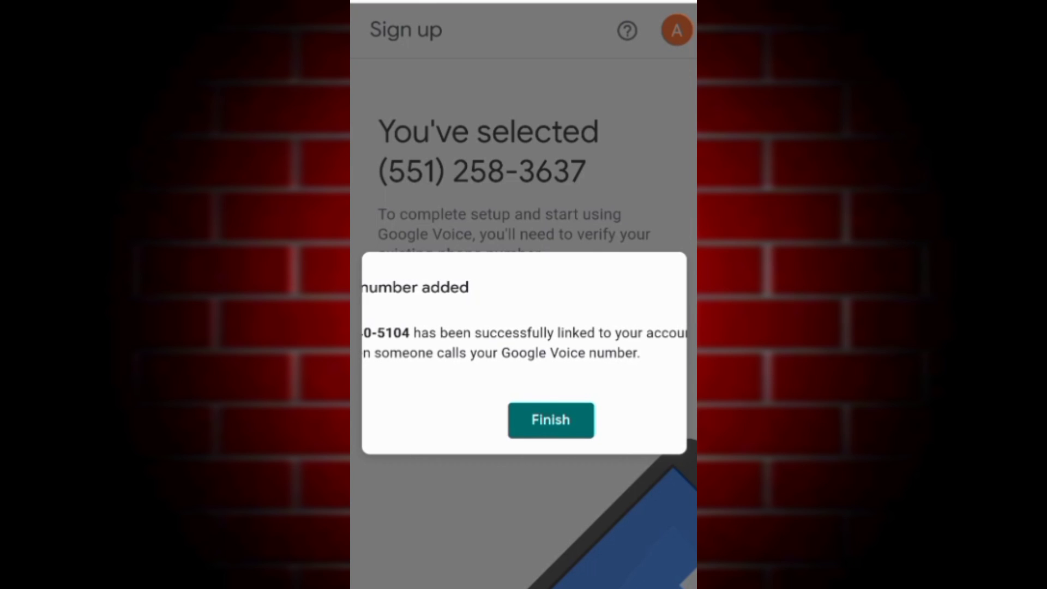
{"action": "scroll", "coordinate": [524, 352], "scroll_direction": "left", "scroll_amount": 2}
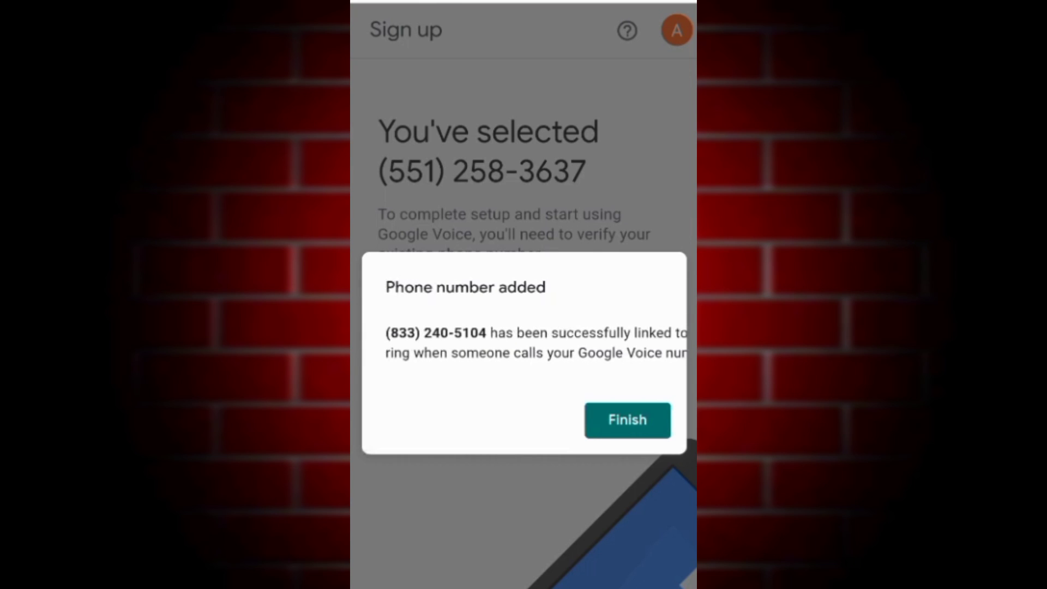